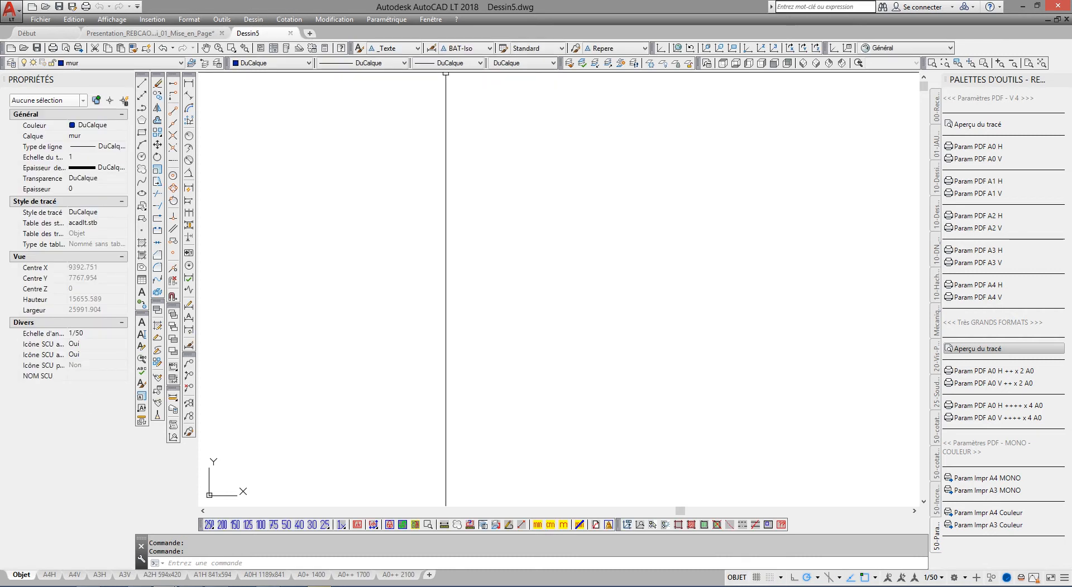
Step: Switch the Dessin5 drawing to the A4H layout
click(49, 575)
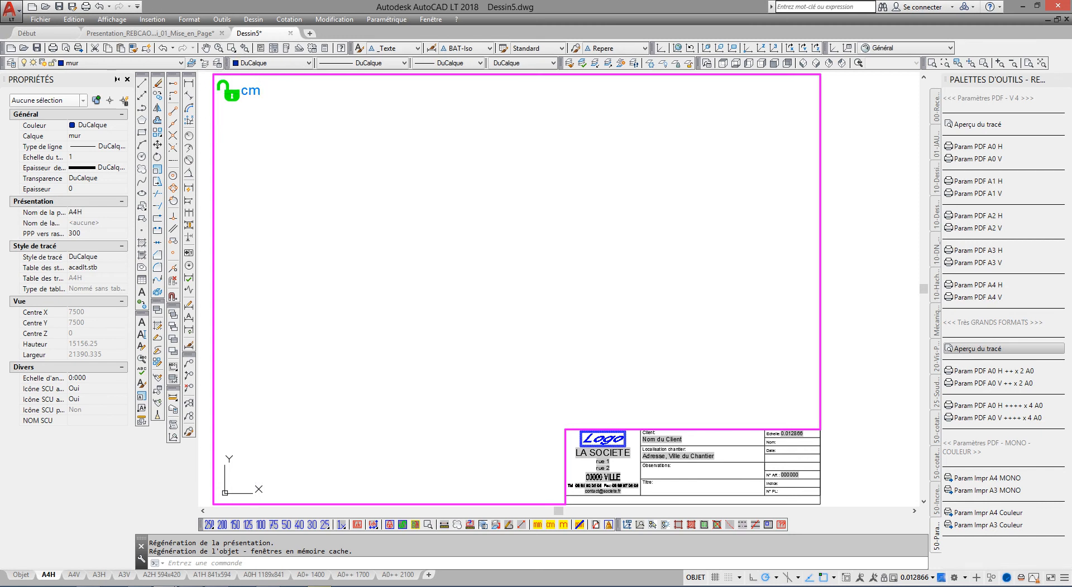
click(111, 63)
click(538, 525)
click(551, 525)
click(563, 525)
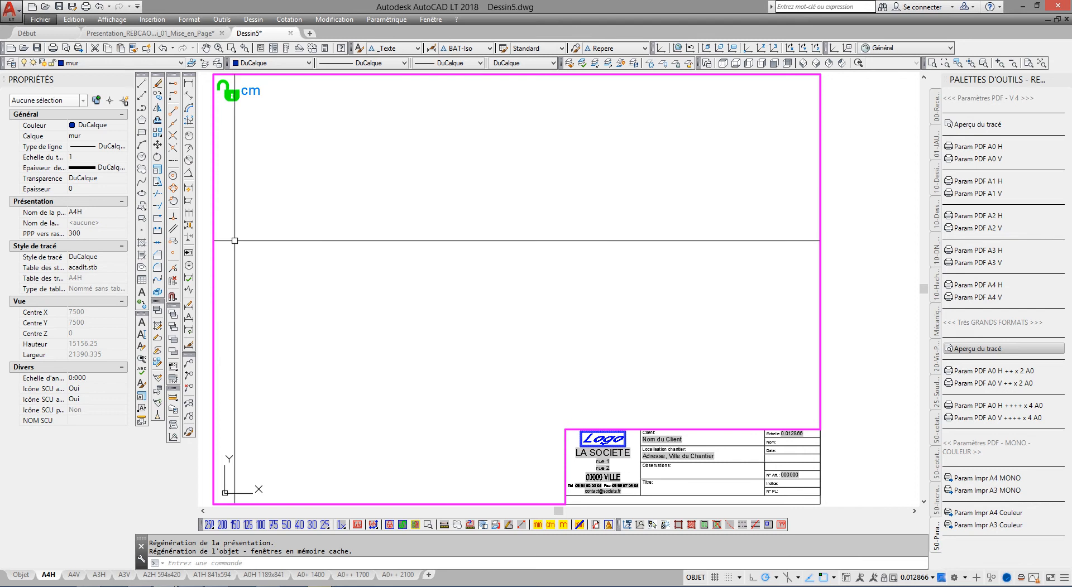
Step: Open the drawing 02---Vestiaire.dwg from the RECEPTION DE PLANS folder inside _TEST_dessins
click(45, 7)
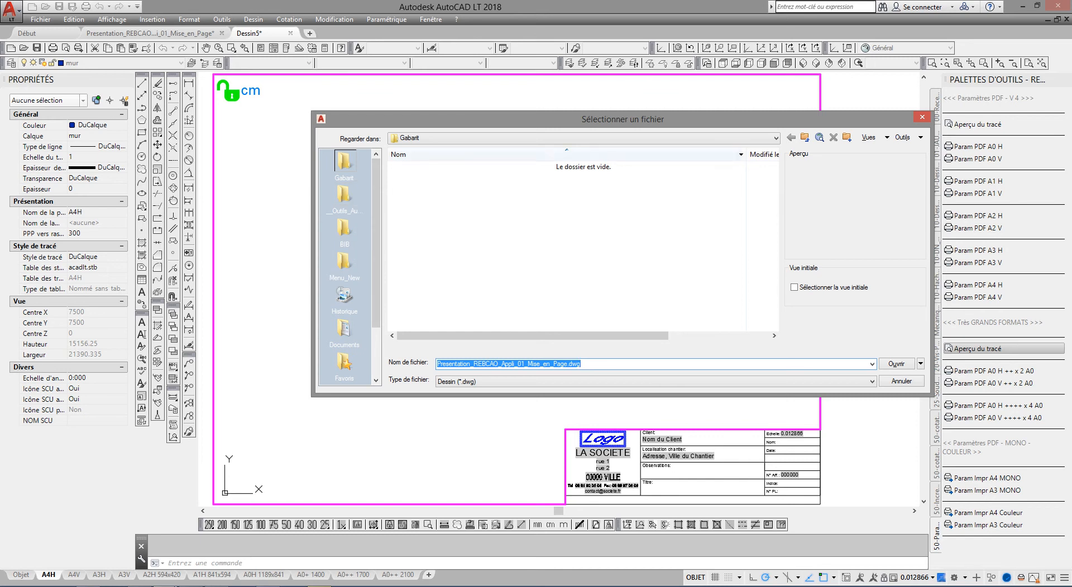
drag(519, 119, 414, 119)
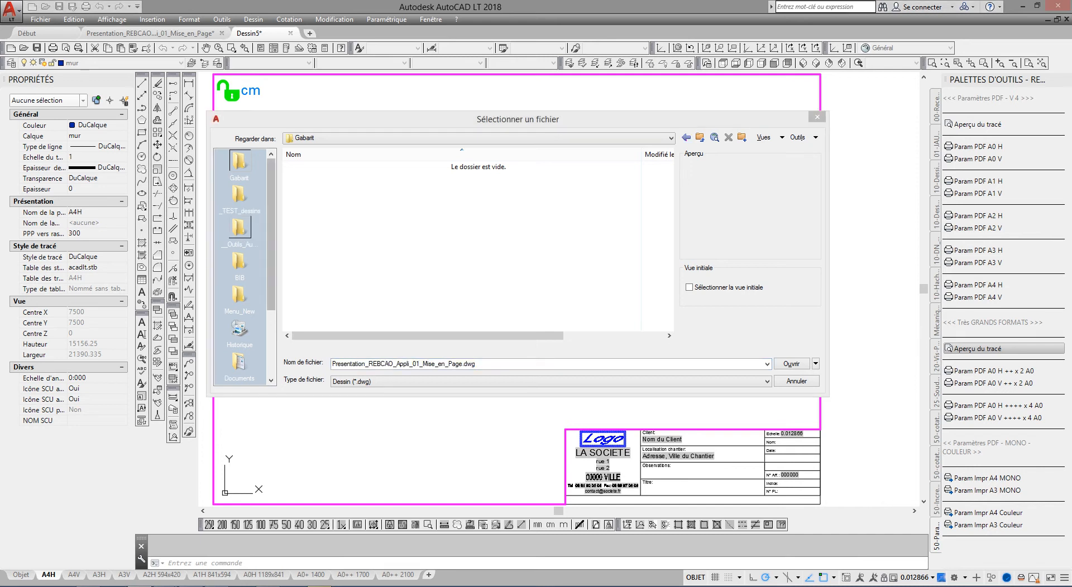
click(239, 197)
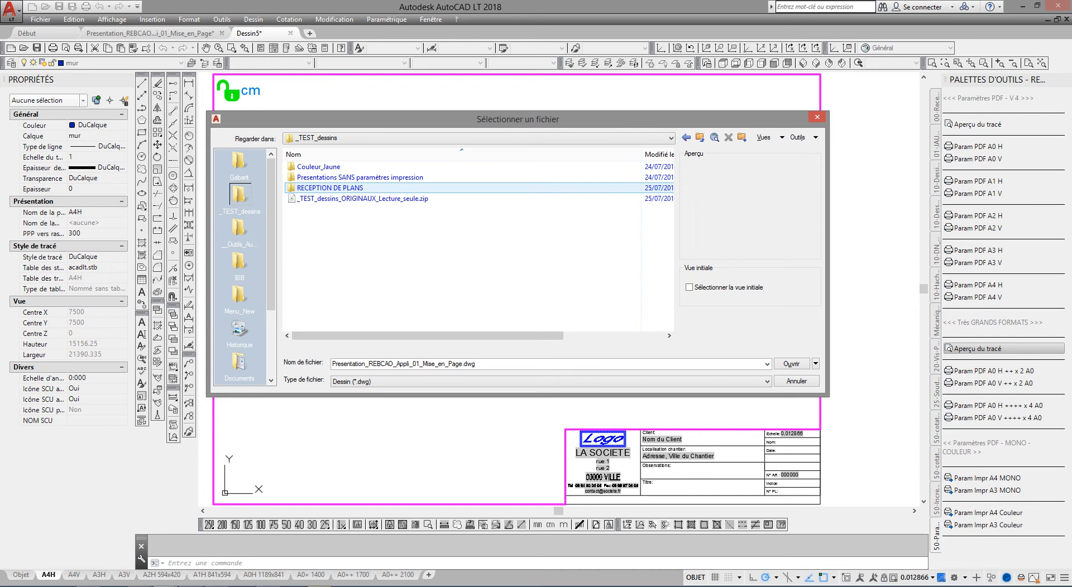
double_click(330, 188)
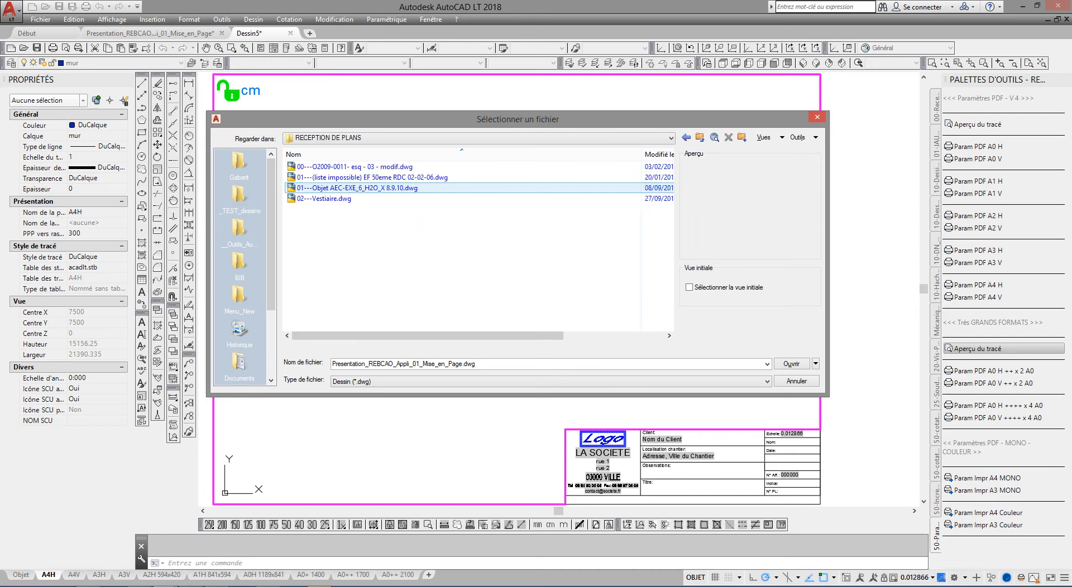
click(340, 199)
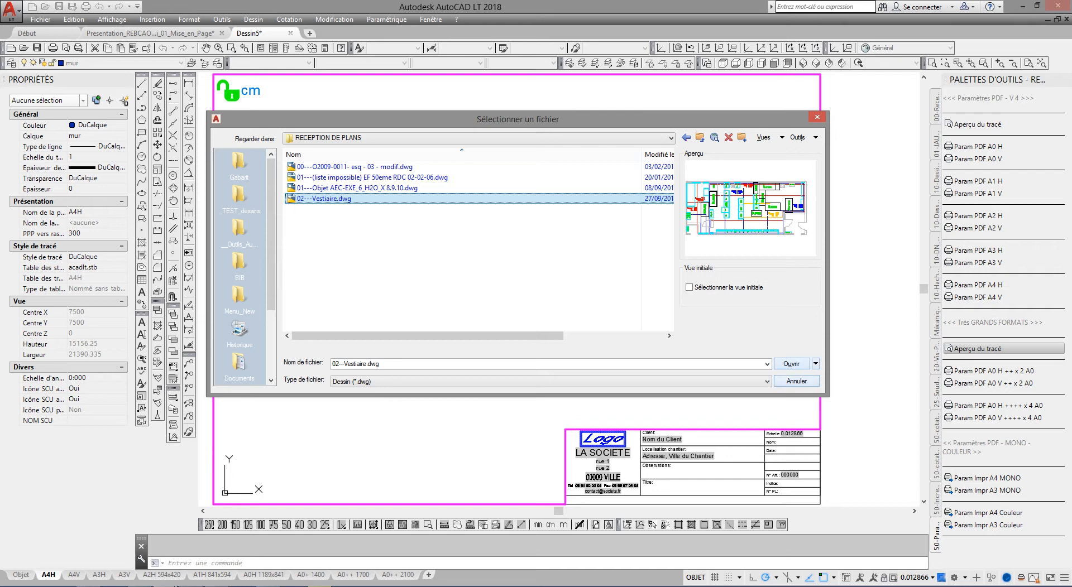
key(Return)
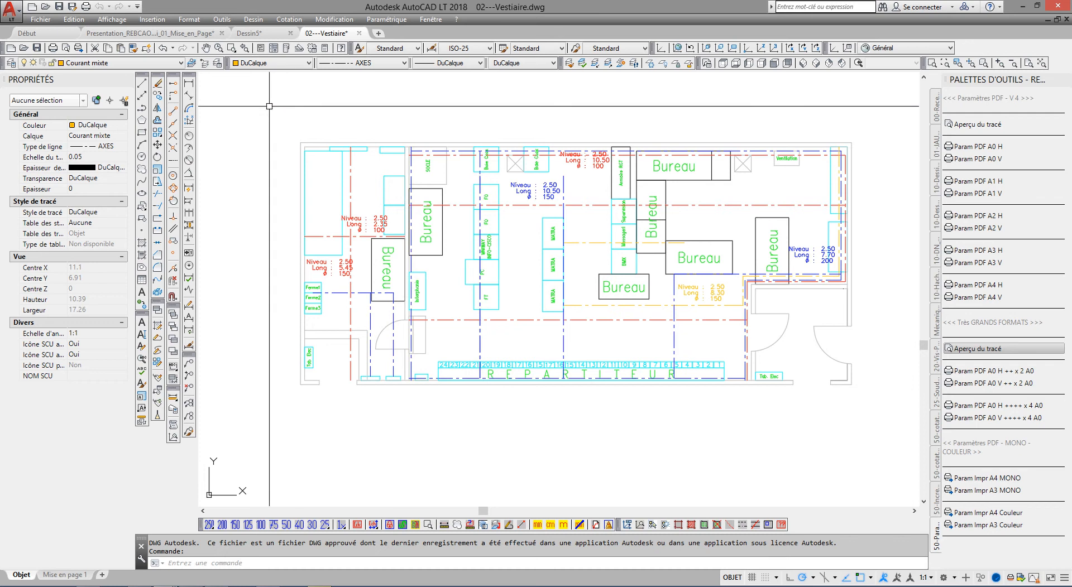
Step: Try to measure a distance at the interior door opening, and check the length and insertion units of the Vestiaire drawing
click(120, 62)
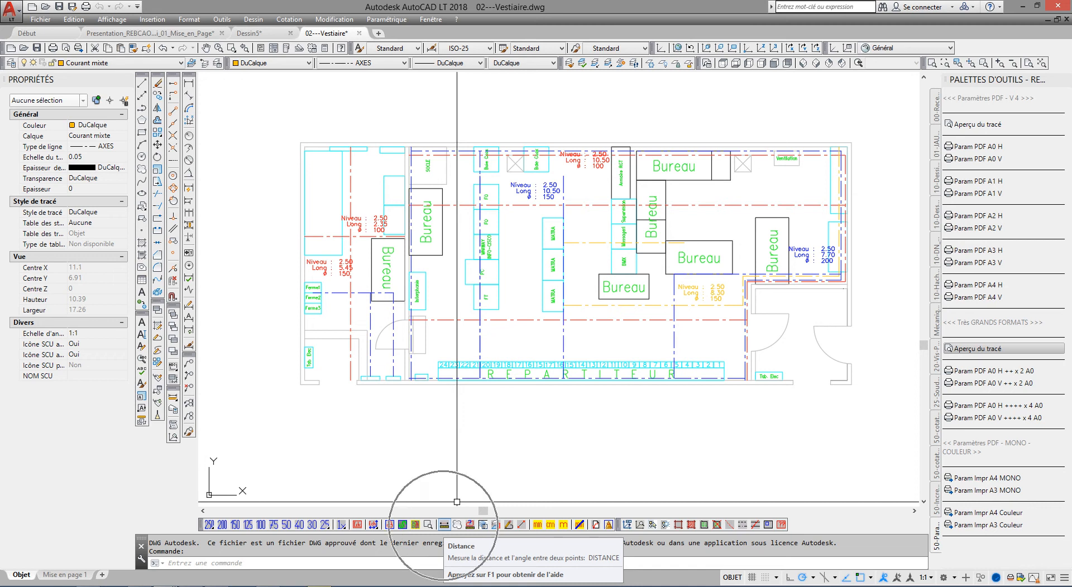
click(444, 524)
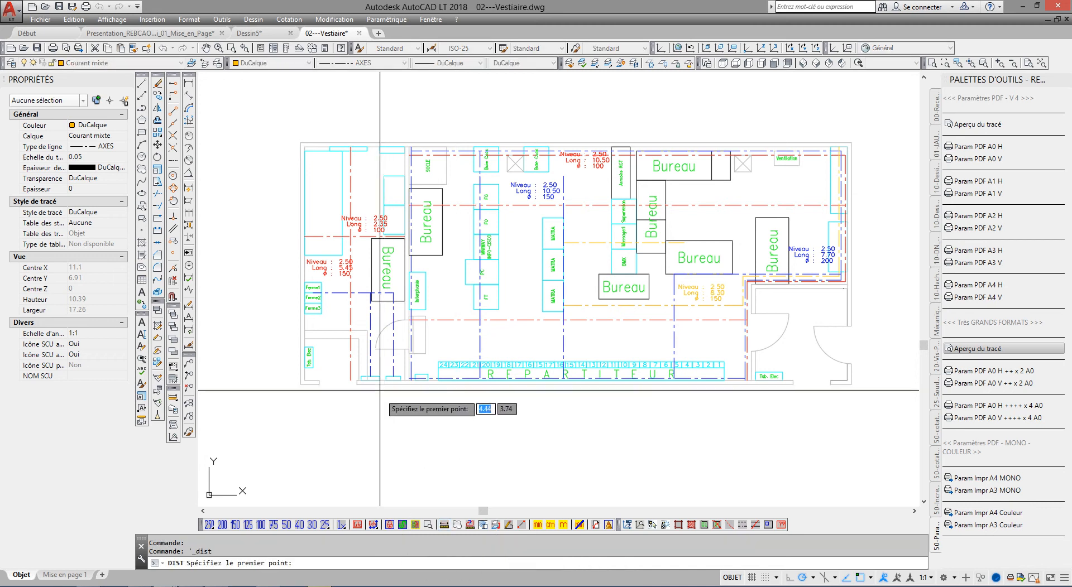
click(405, 349)
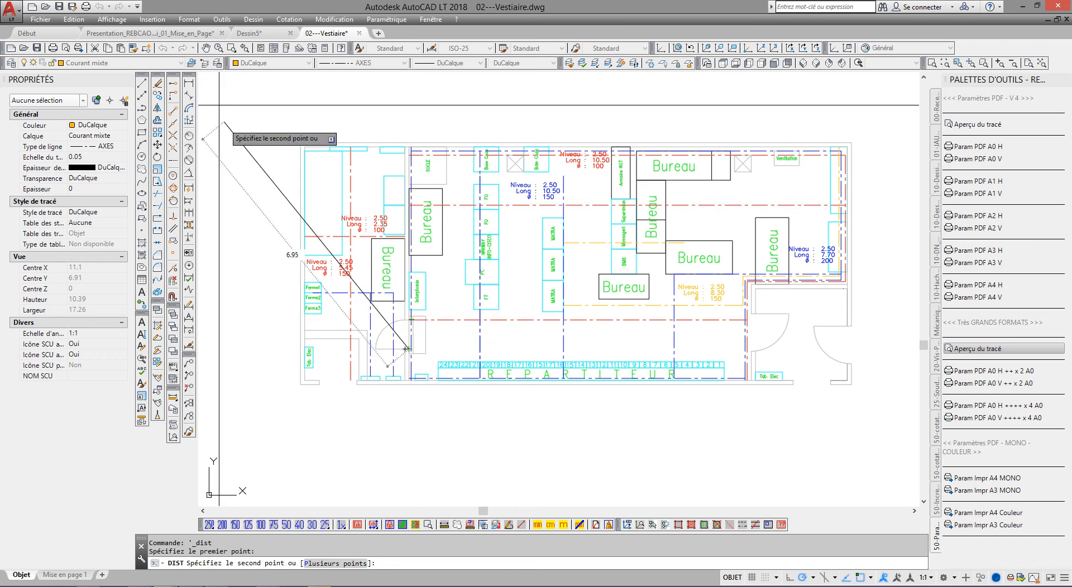
click(189, 19)
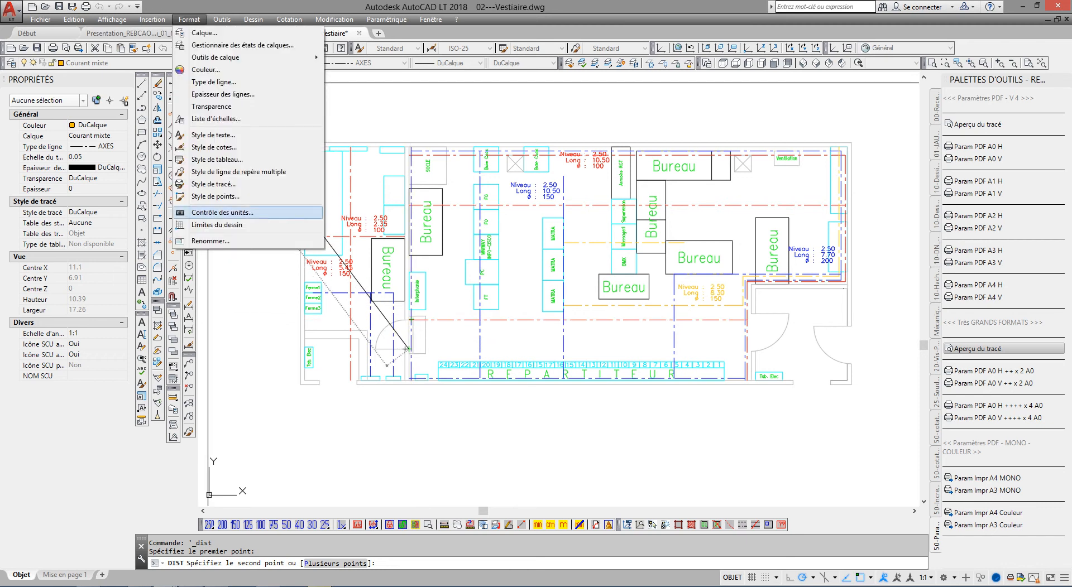
click(218, 213)
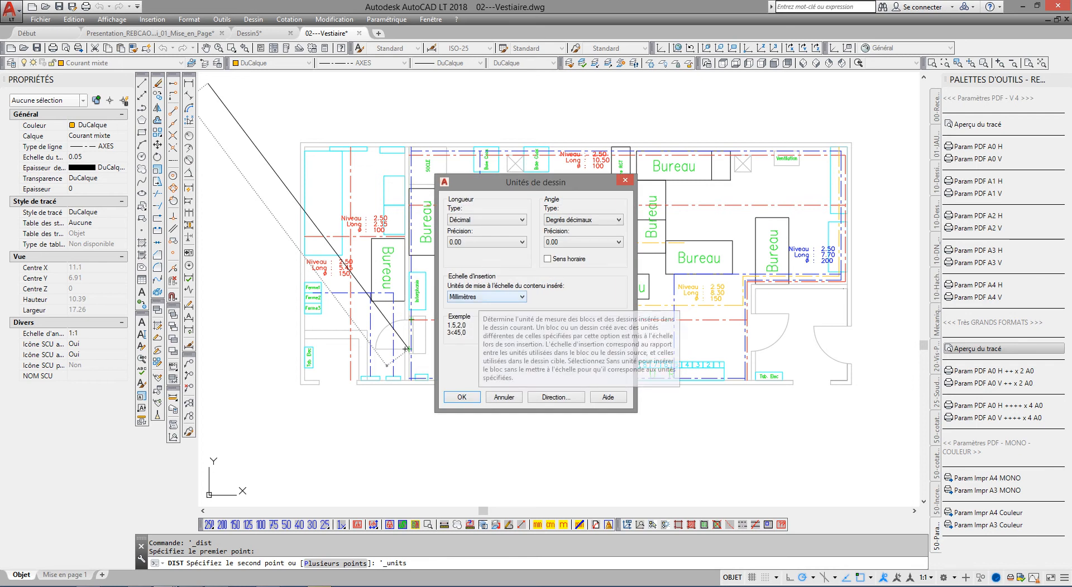
key(Escape)
key(Escape)
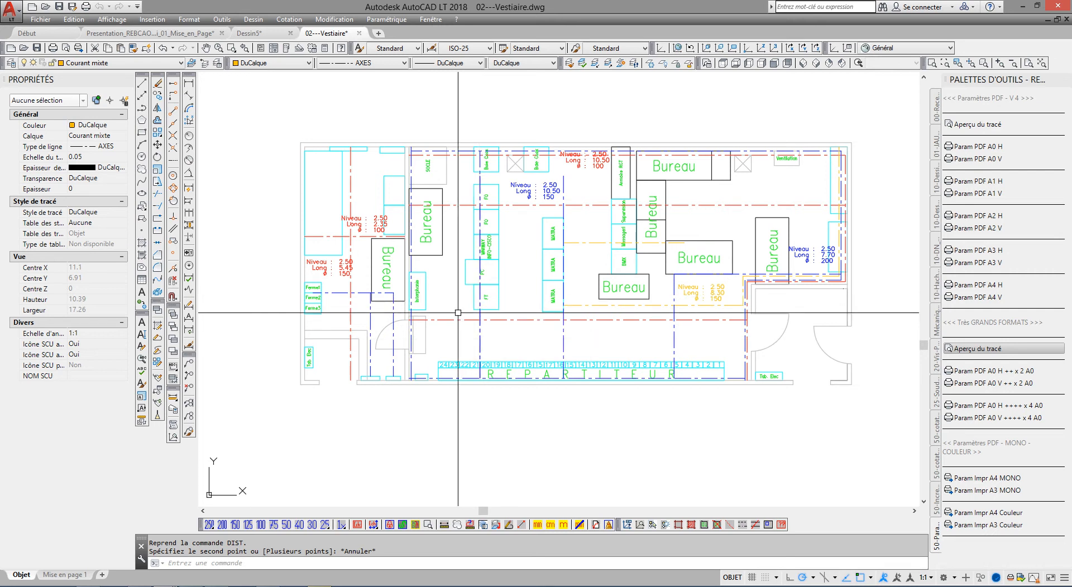
Step: Select the entire Vestiaire floor plan and copy it to the clipboard
click(279, 119)
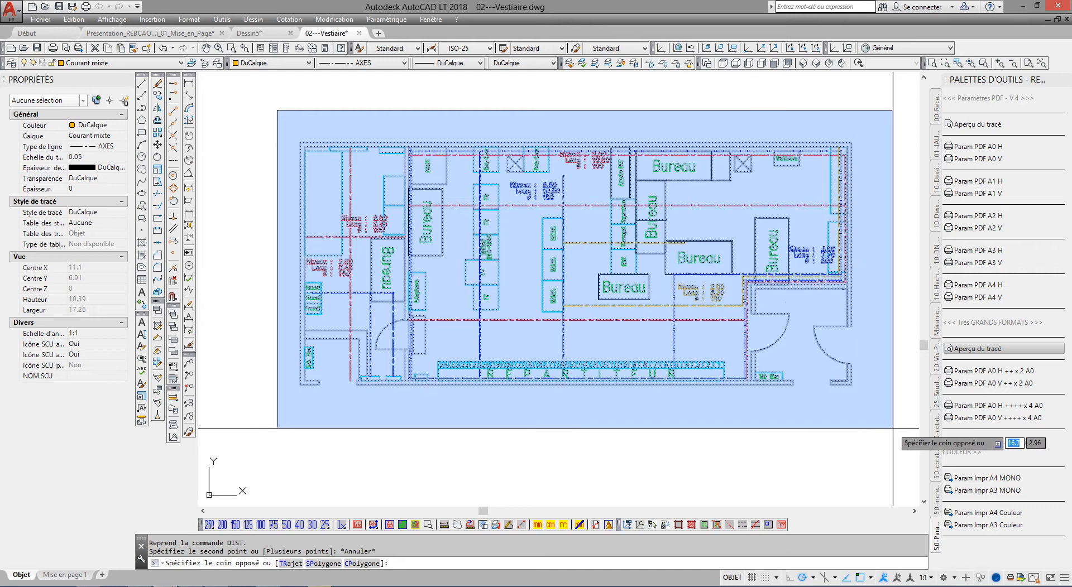
click(888, 431)
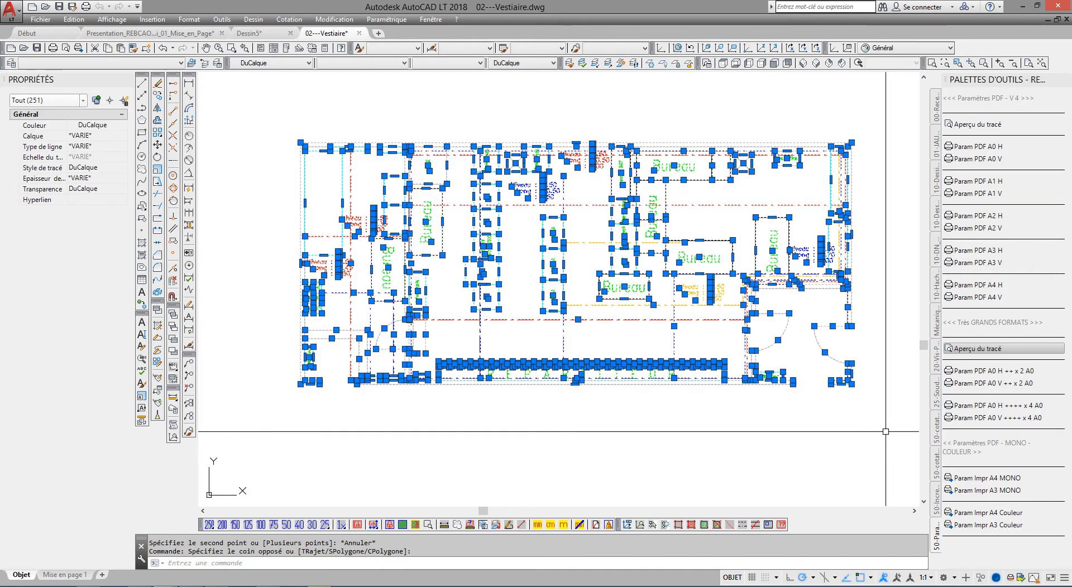
key(ctrl+c)
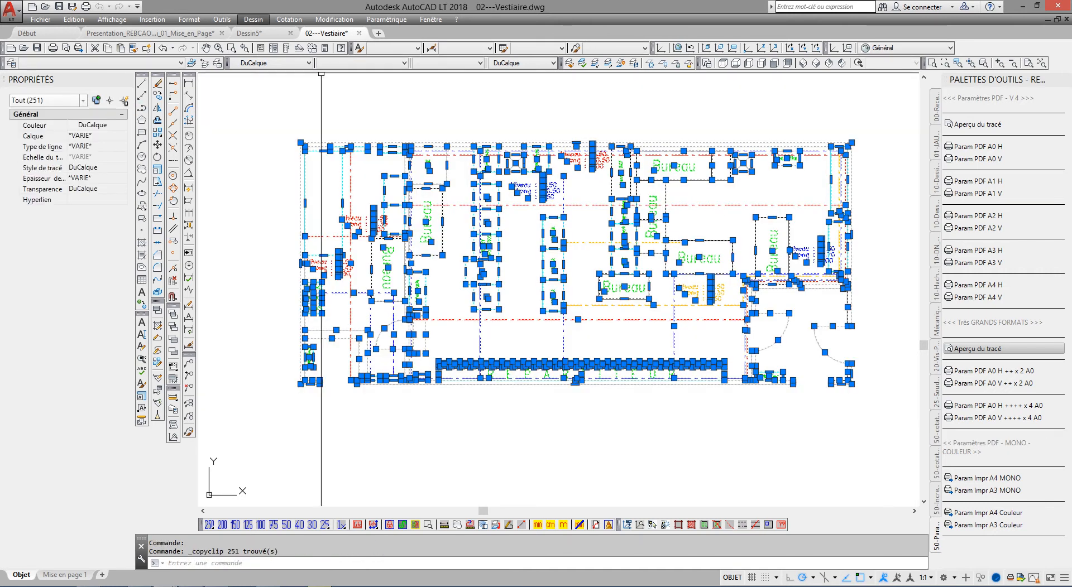
Step: Paste the copied floor plan into Dessin5 at its original coordinates through the A4H layout's viewport
click(248, 33)
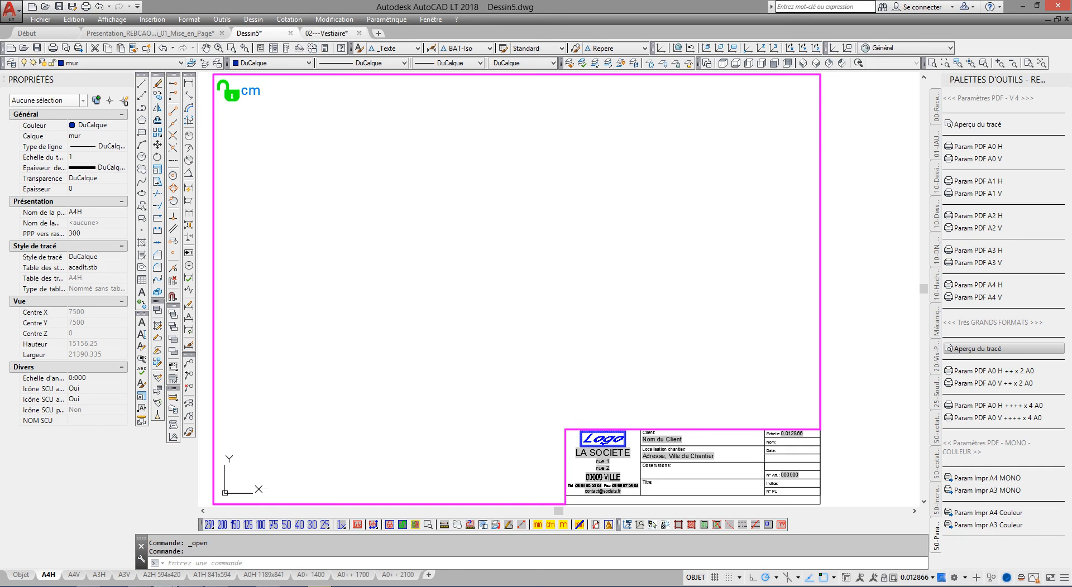
click(74, 19)
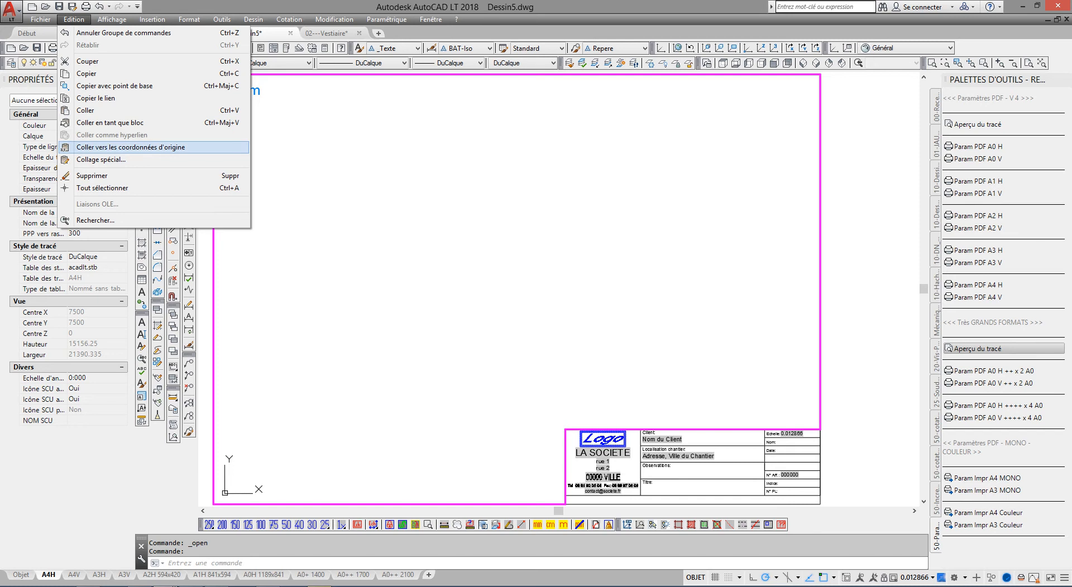
click(119, 147)
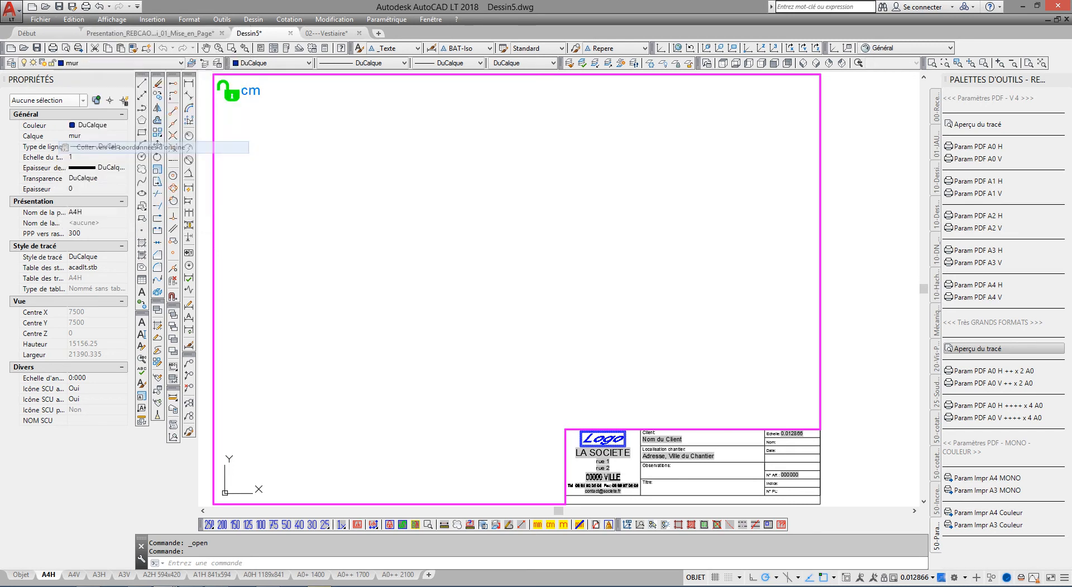
Step: Frame the whole pasted plan inside the A4H viewport, roughly centred above the title block
middle_click(465, 249)
middle_click(464, 249)
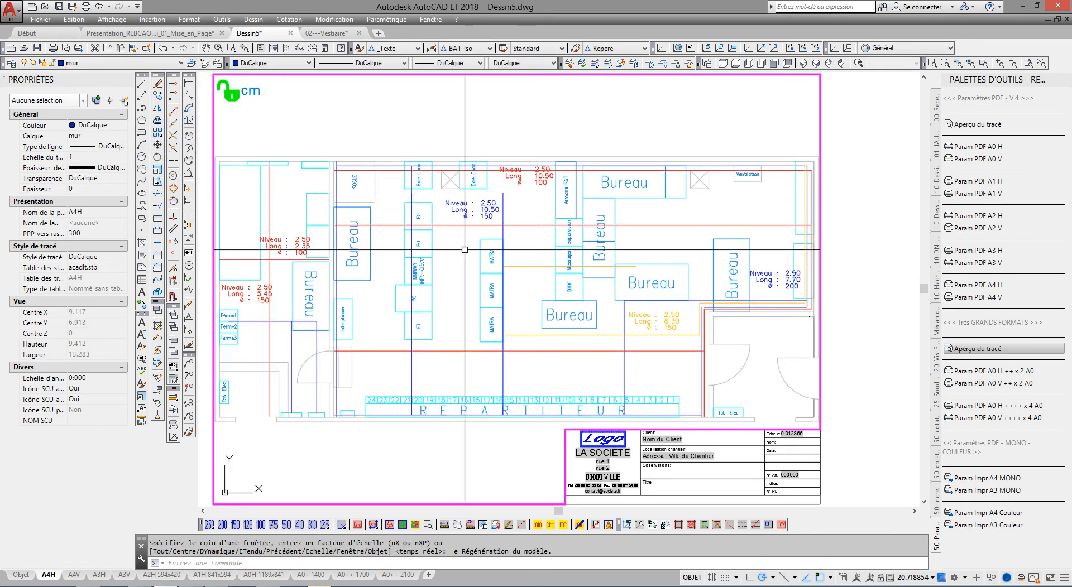
scroll(391, 315, down, 2)
middle_drag(391, 313, 405, 275)
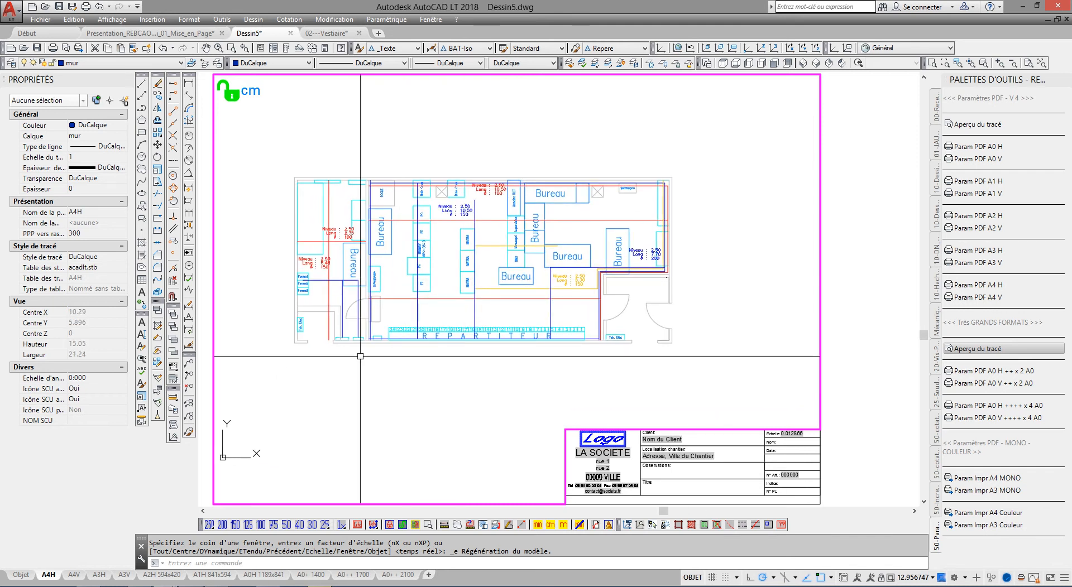
mouse_move(49, 574)
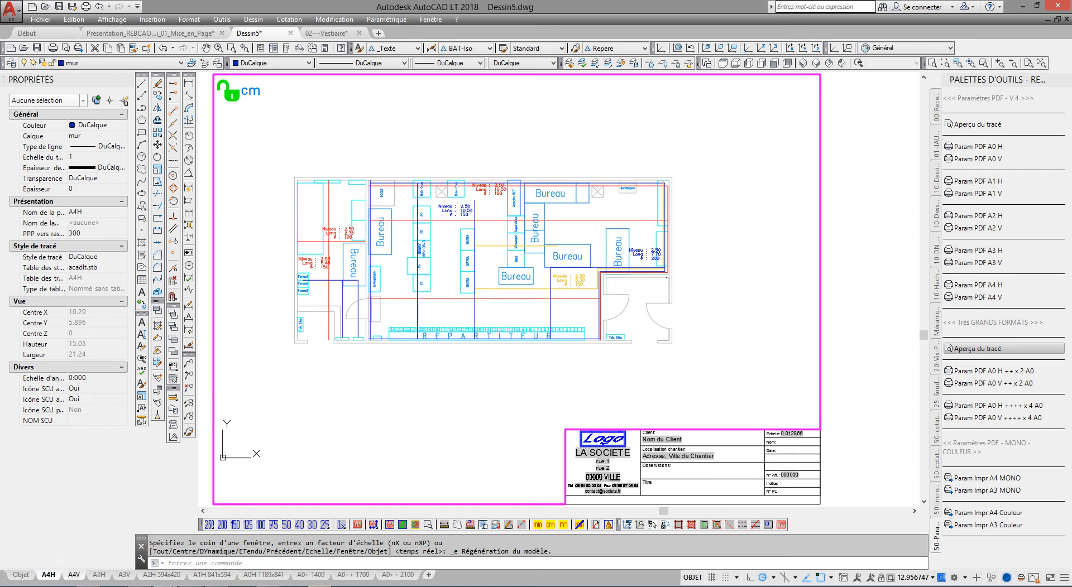
middle_drag(458, 316, 497, 300)
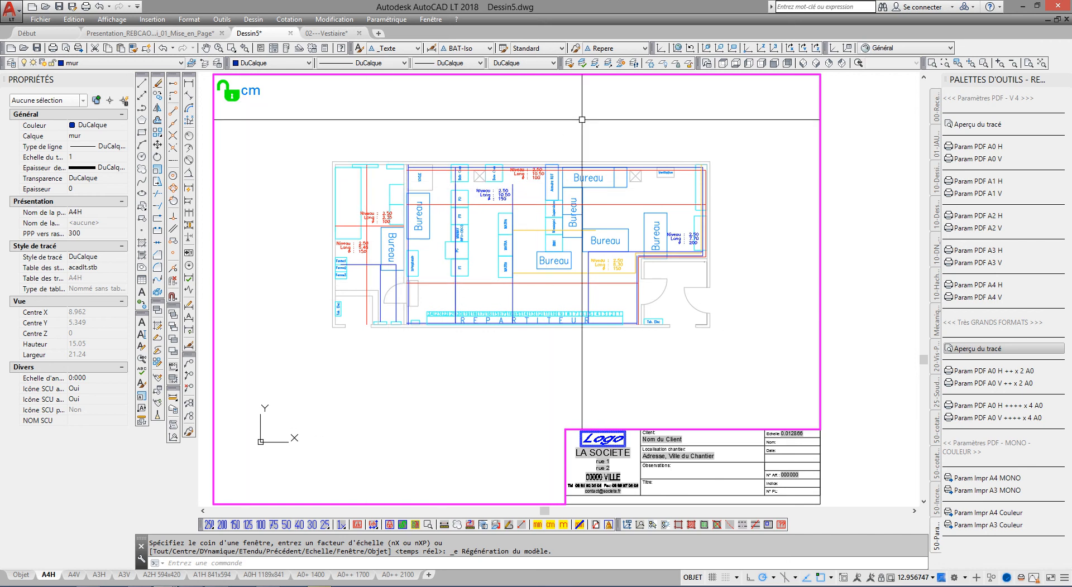
Step: Try to measure the interior door in the pasted plan, and check Dessin5's drawing units without changing them
click(444, 525)
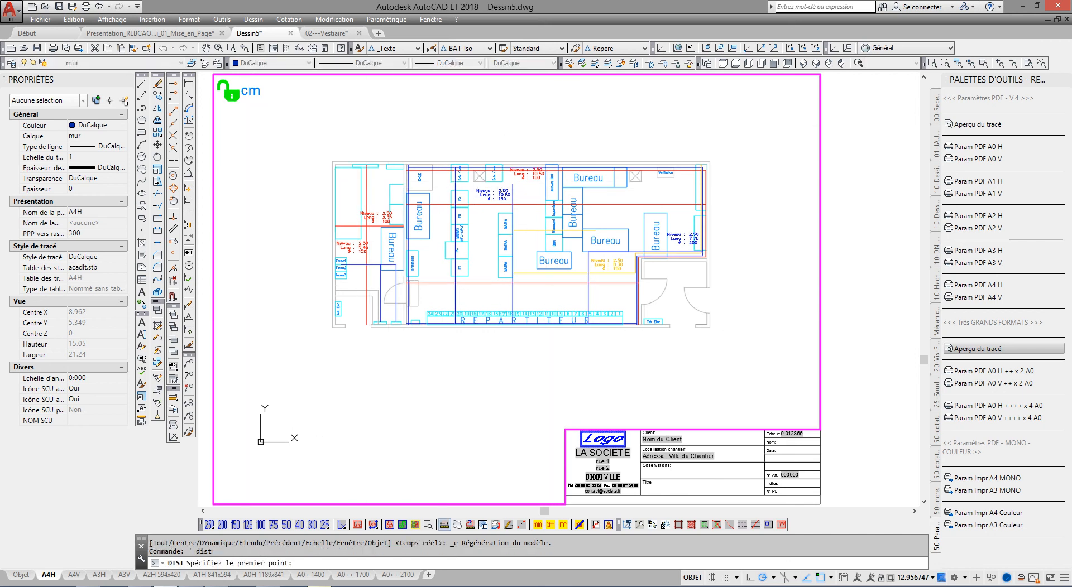
click(405, 302)
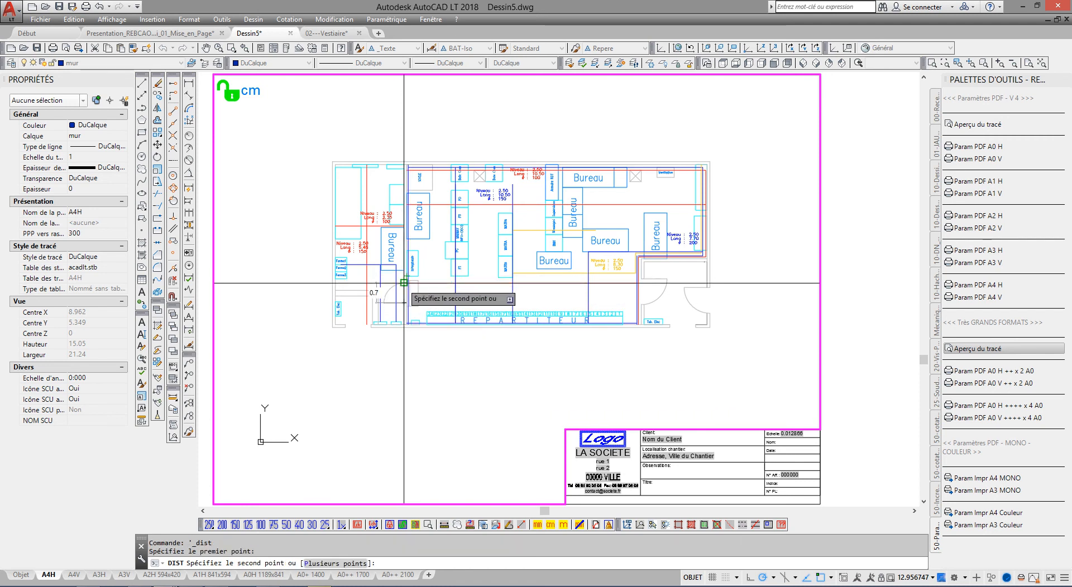
key(Escape)
key(Escape)
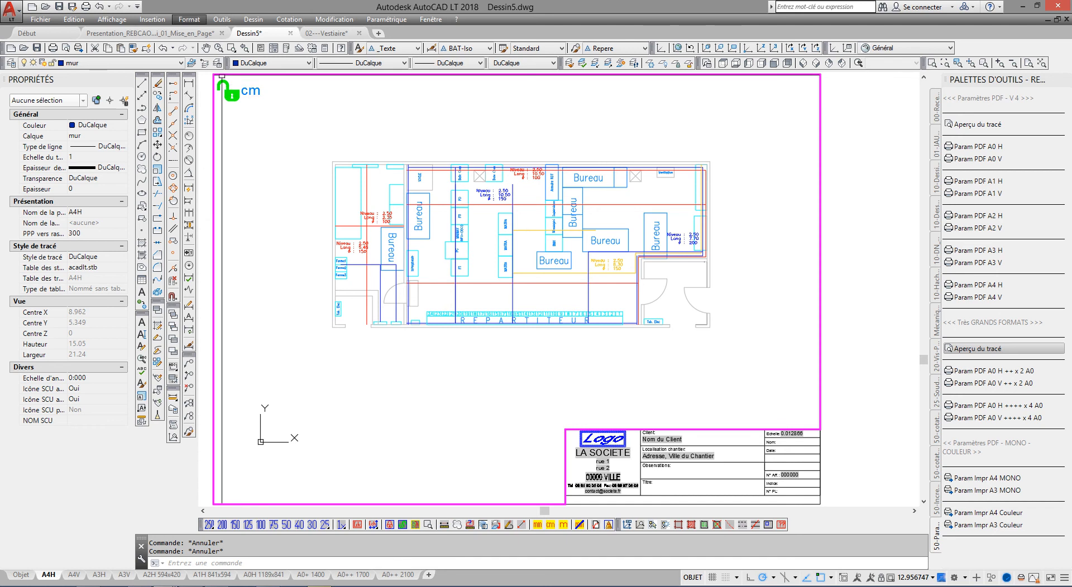
click(189, 19)
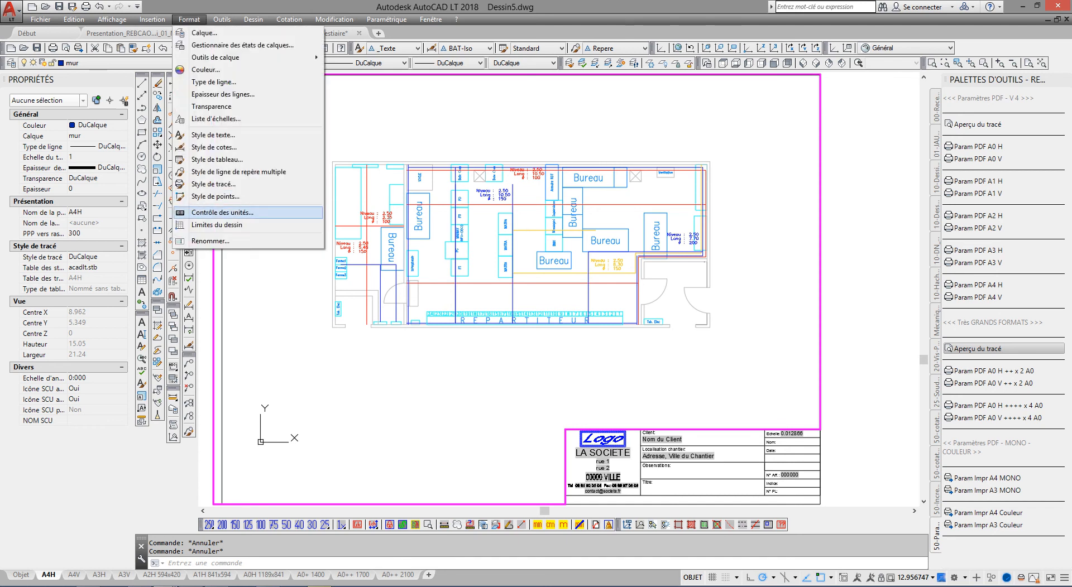
click(213, 212)
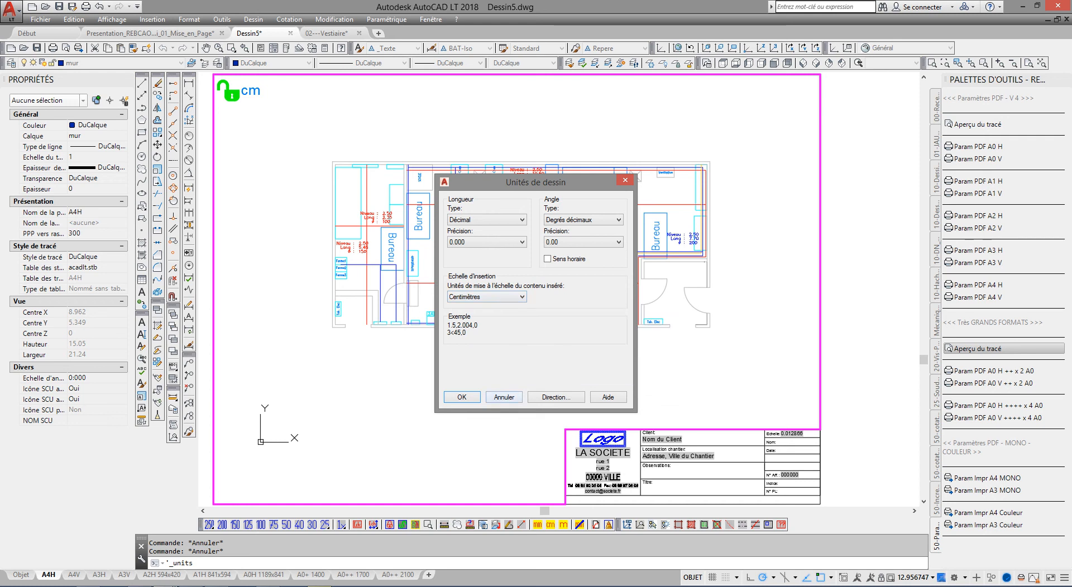
click(495, 393)
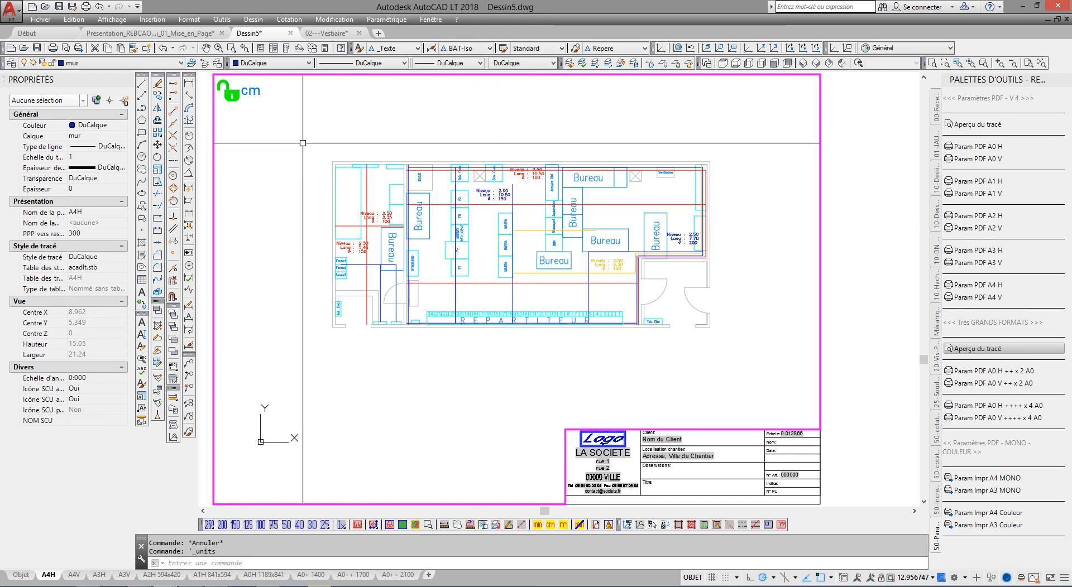
middle_drag(411, 230, 412, 239)
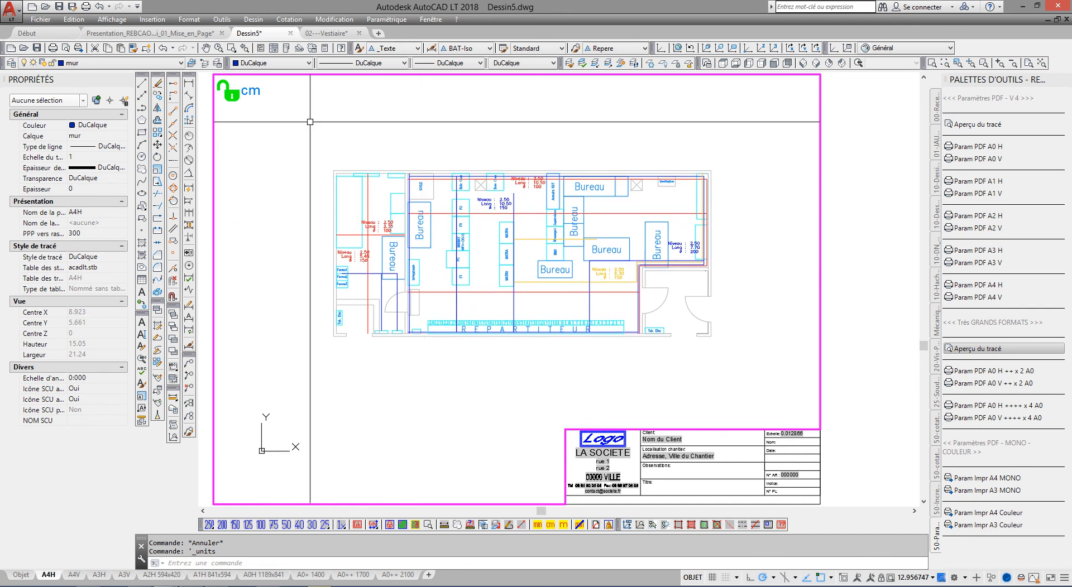